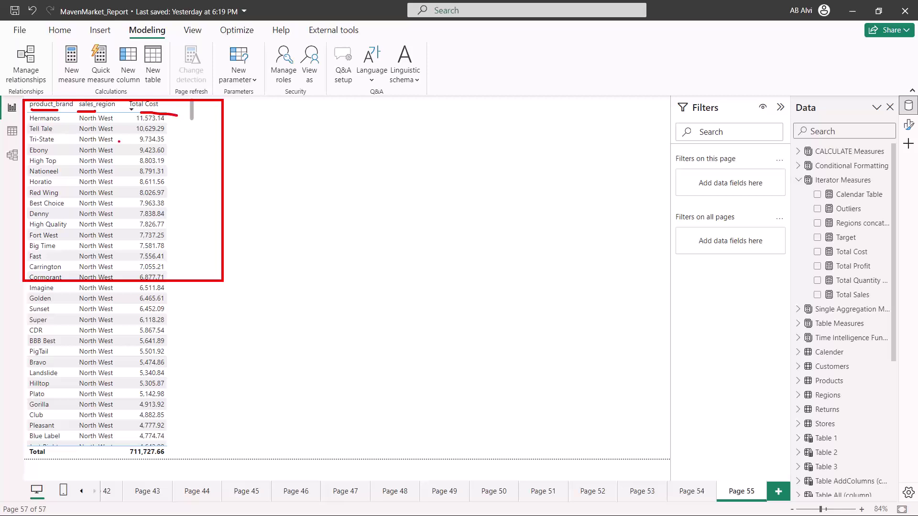
Look through the product brand table to examine which sales regions its rows cover.
scroll(105, 195, down, 15)
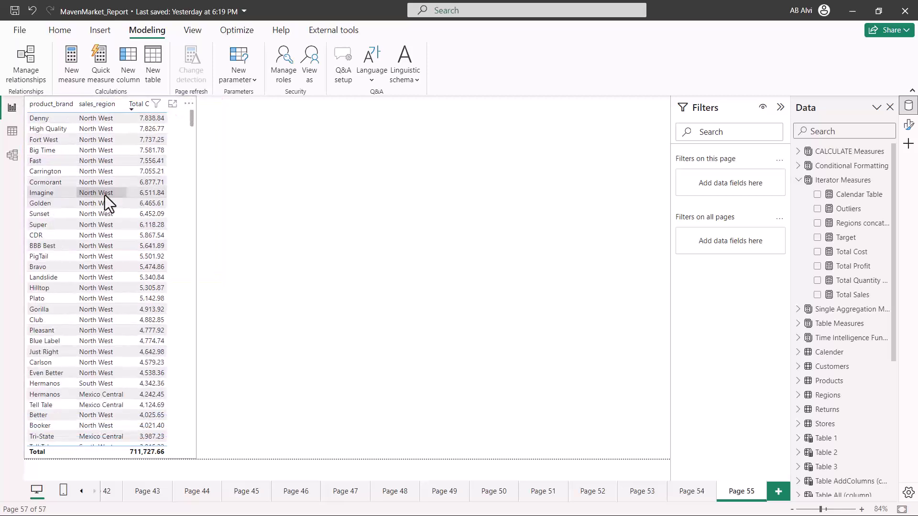
scroll(105, 195, down, 8)
scroll(105, 195, up, 12)
scroll(105, 195, up, 8)
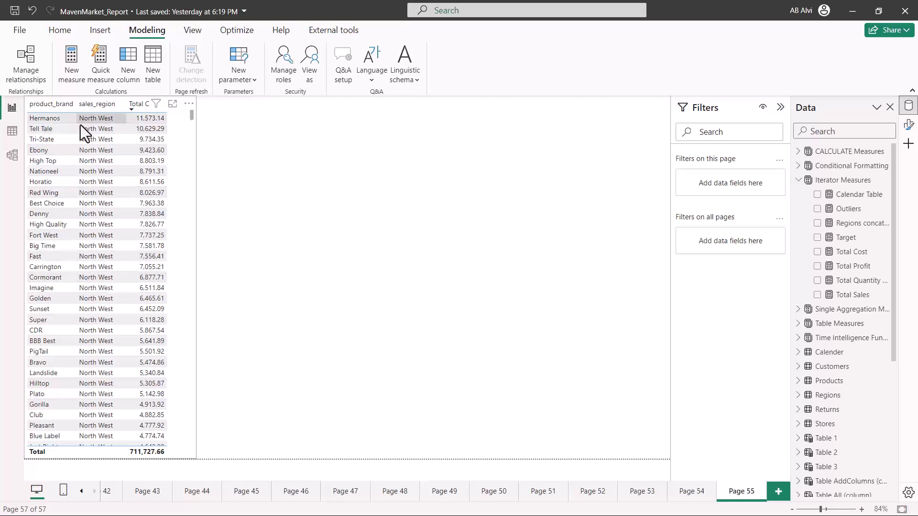
scroll(100, 139, down, 2)
scroll(99, 139, down, 10)
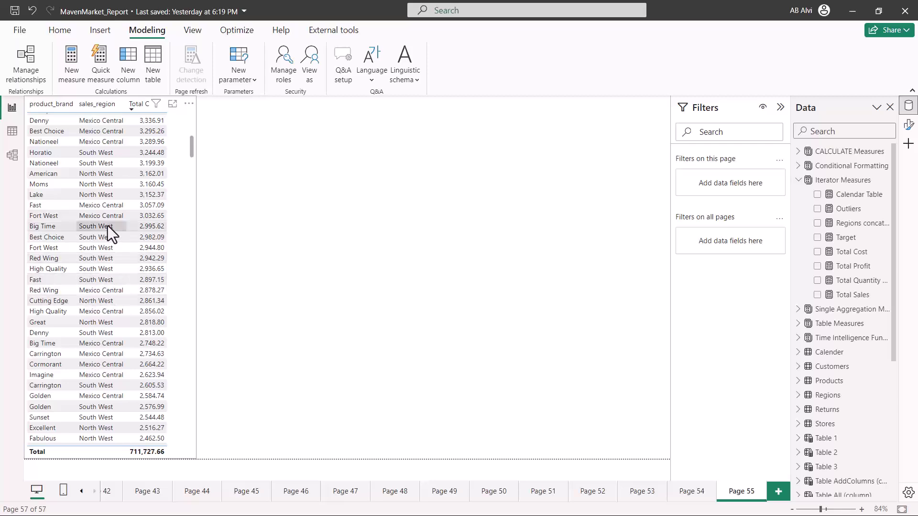
scroll(120, 310, up, 5)
scroll(121, 310, up, 5)
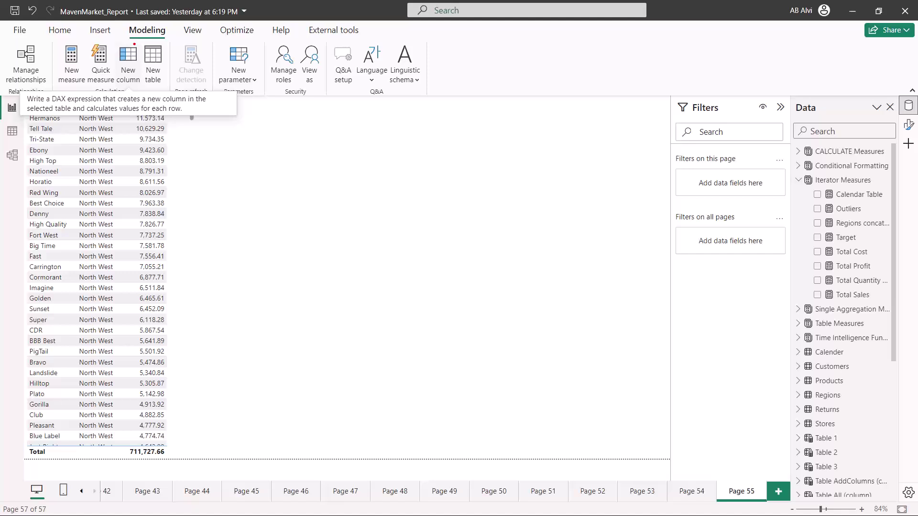
drag(124, 23, 165, 31)
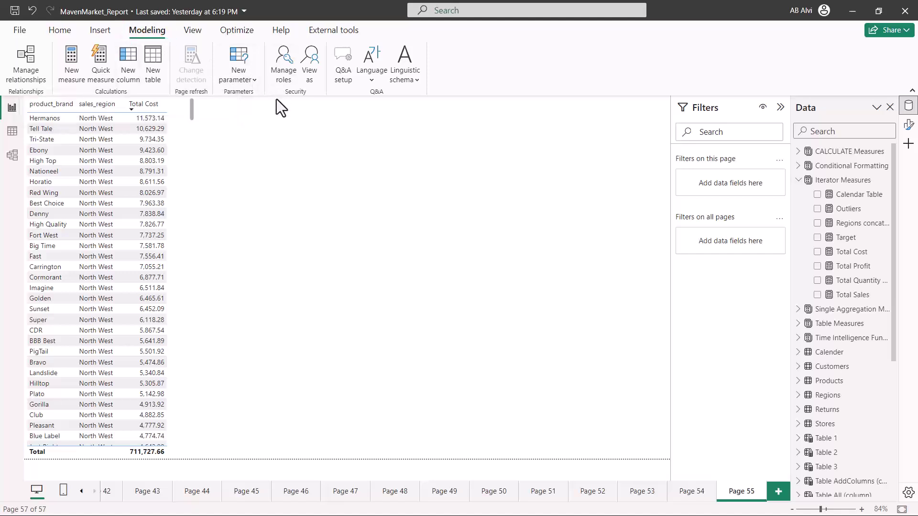
mouse_move(266, 38)
mouse_down()
mouse_move(313, 67)
mouse_move(324, 98)
mouse_move(286, 87)
mouse_move(313, 87)
mouse_up()
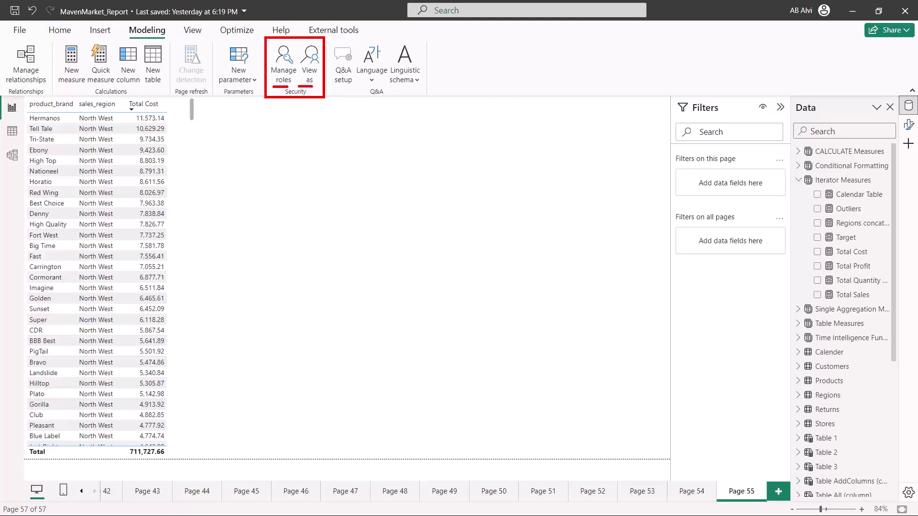
key(Escape)
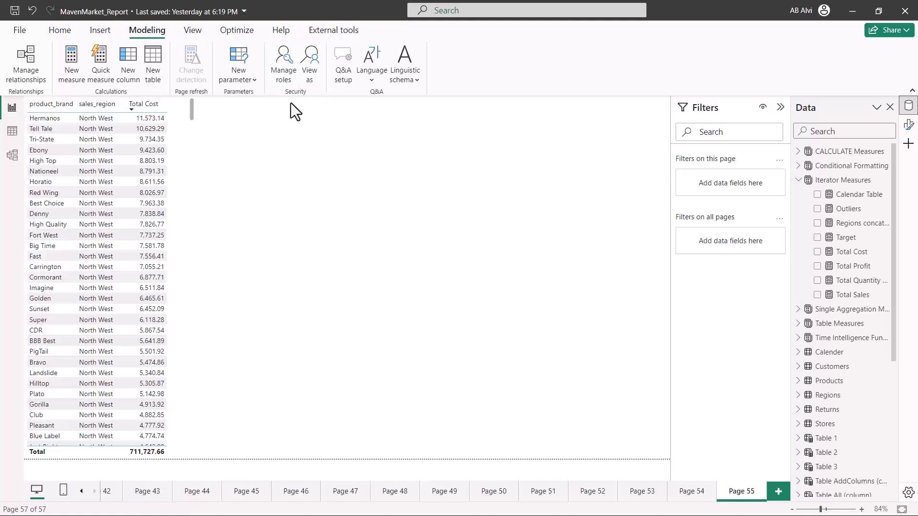
Create a new security role named North West.
click(282, 67)
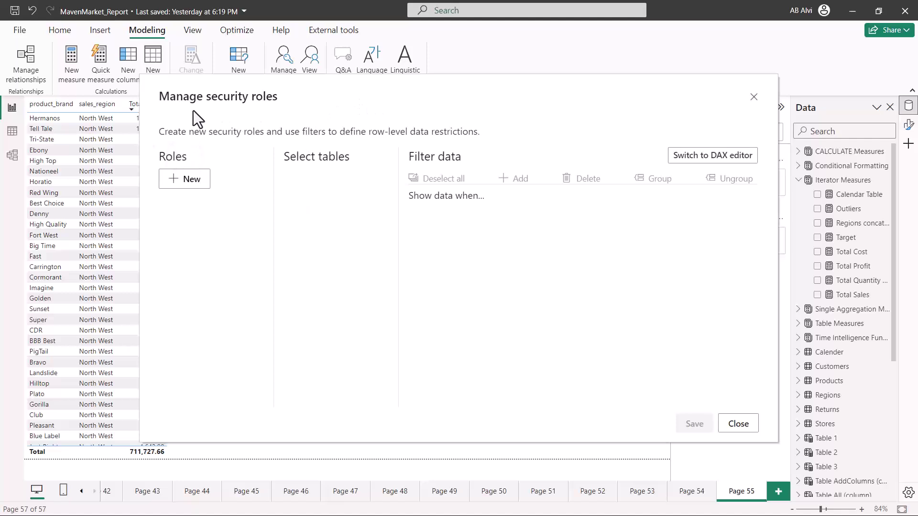
drag(160, 141, 372, 125)
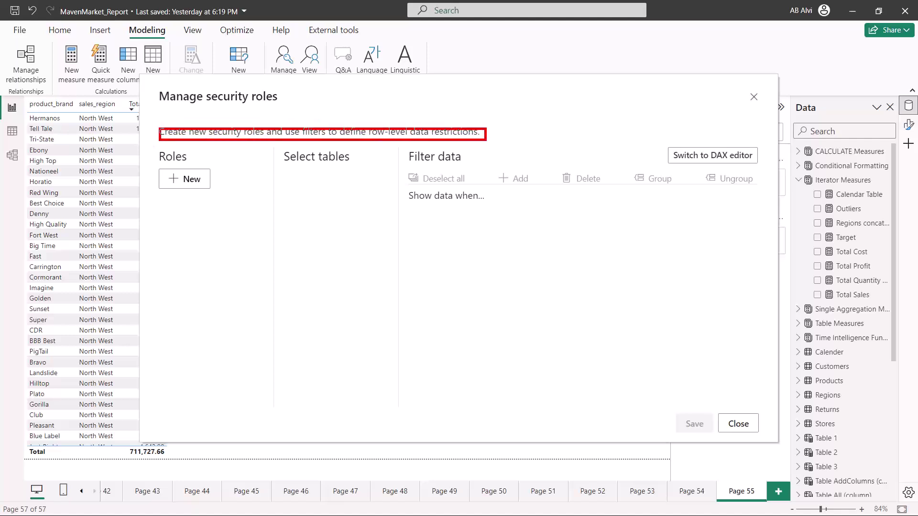
drag(496, 122, 489, 123)
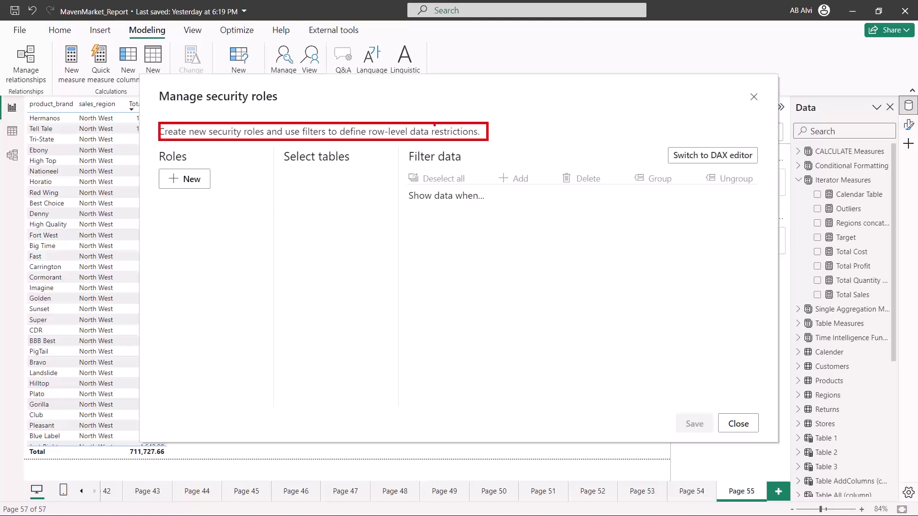
key(Escape)
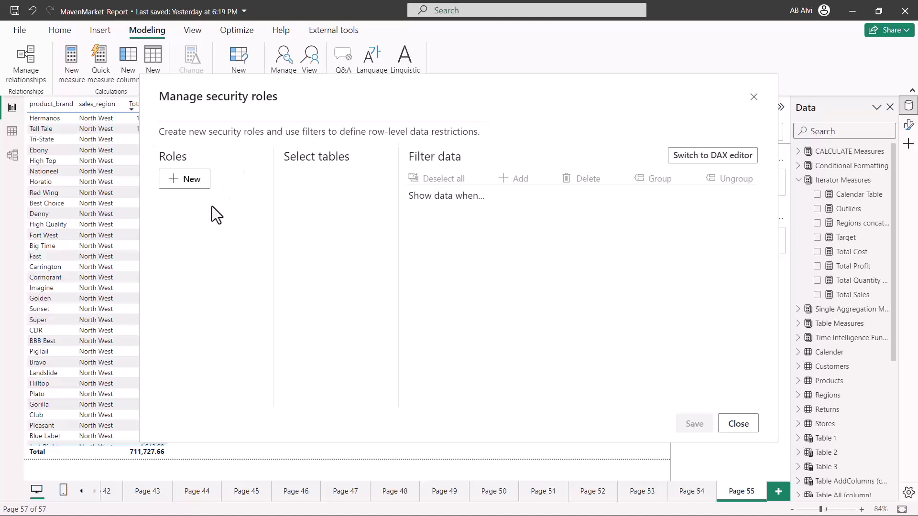
click(182, 180)
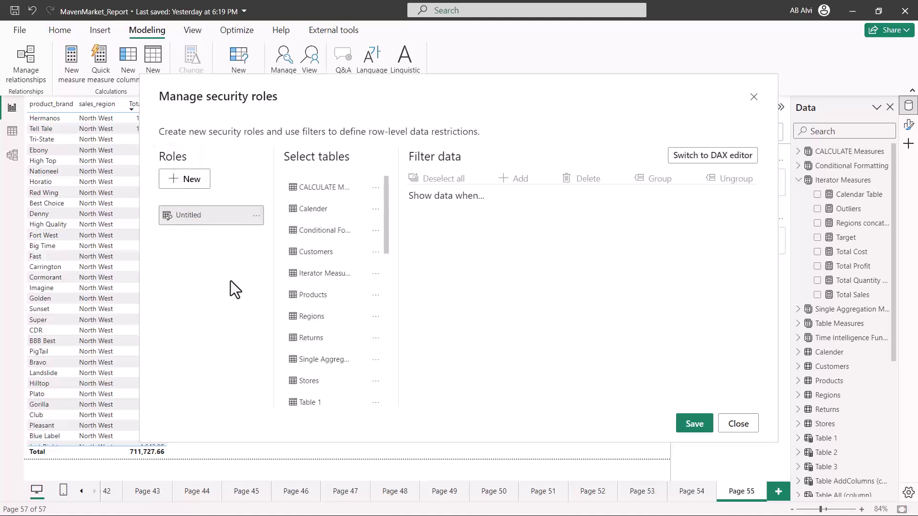
double_click(191, 219)
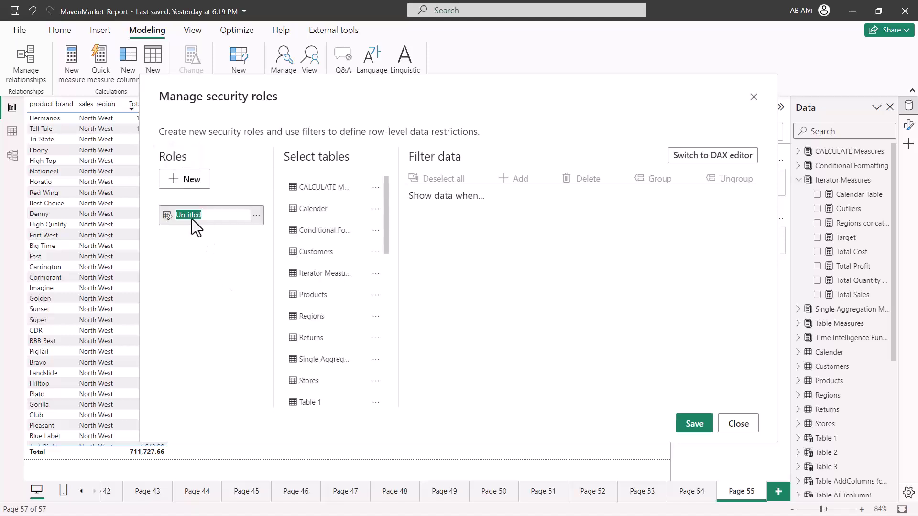
text(North West)
key(Return)
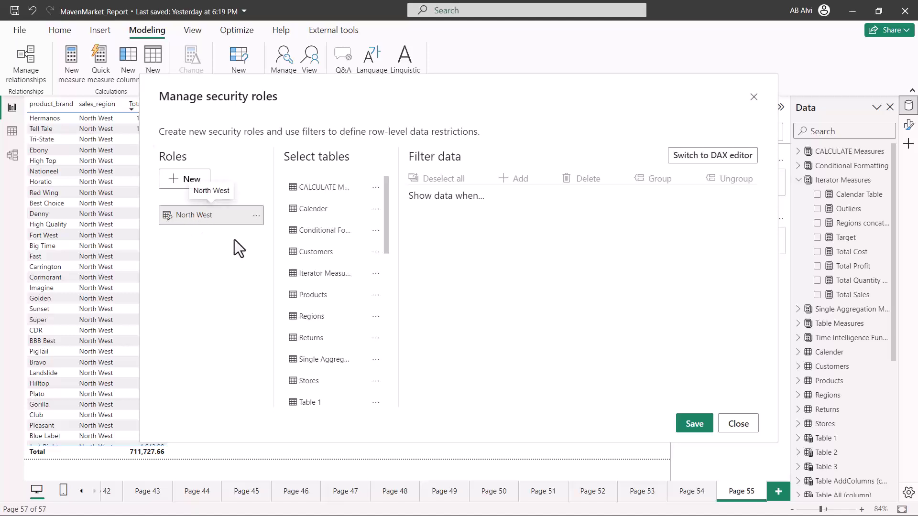
Add a filter rule on the Regions table to the North West role where sales_region equals North West, and save the role.
click(376, 318)
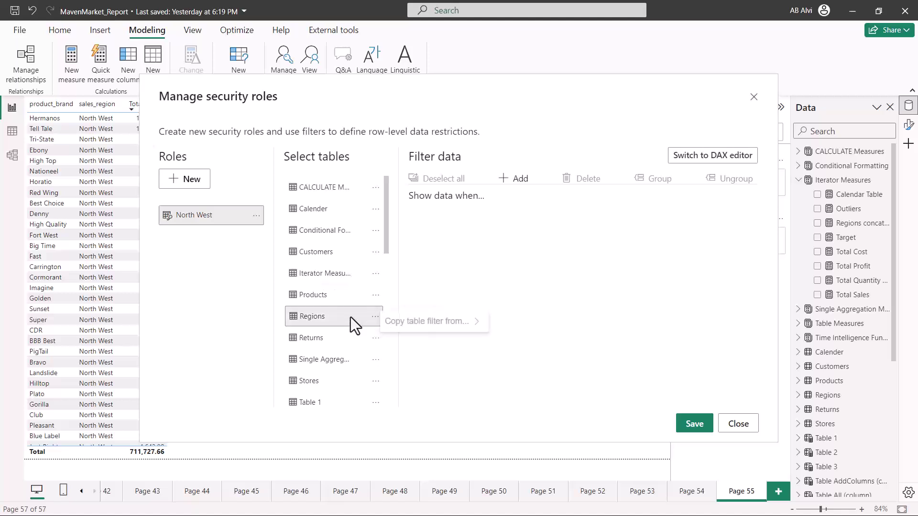
click(480, 358)
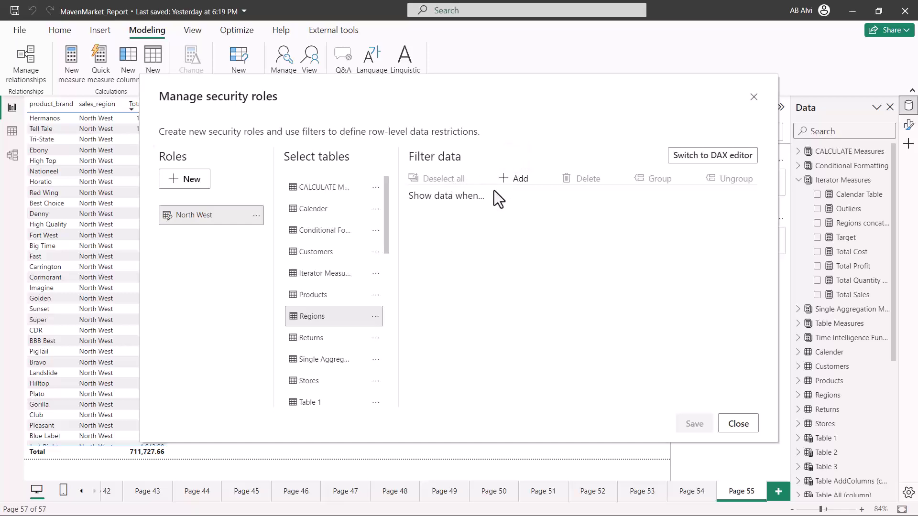
click(517, 183)
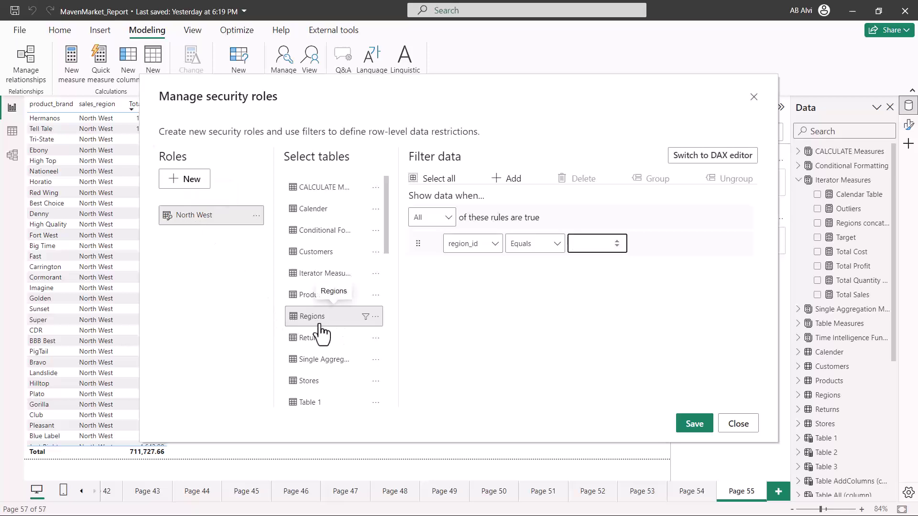
click(473, 244)
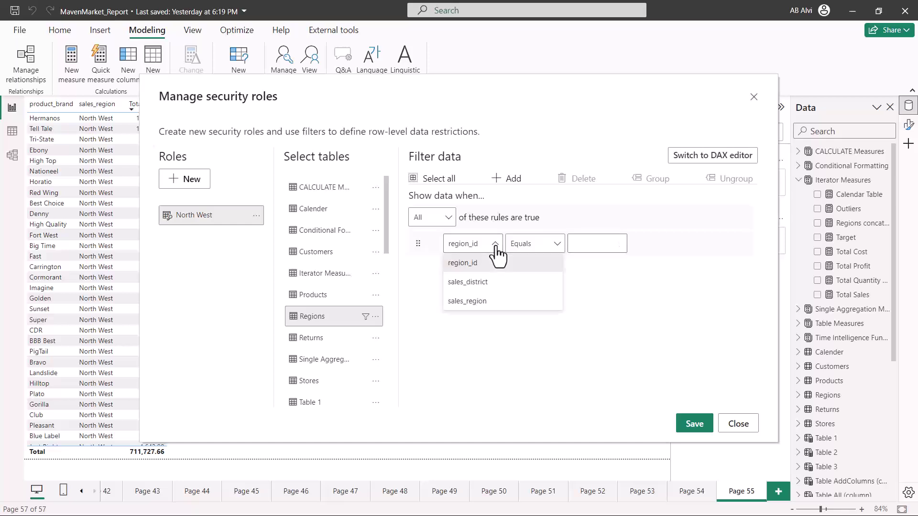
click(457, 301)
click(573, 244)
text(Nor)
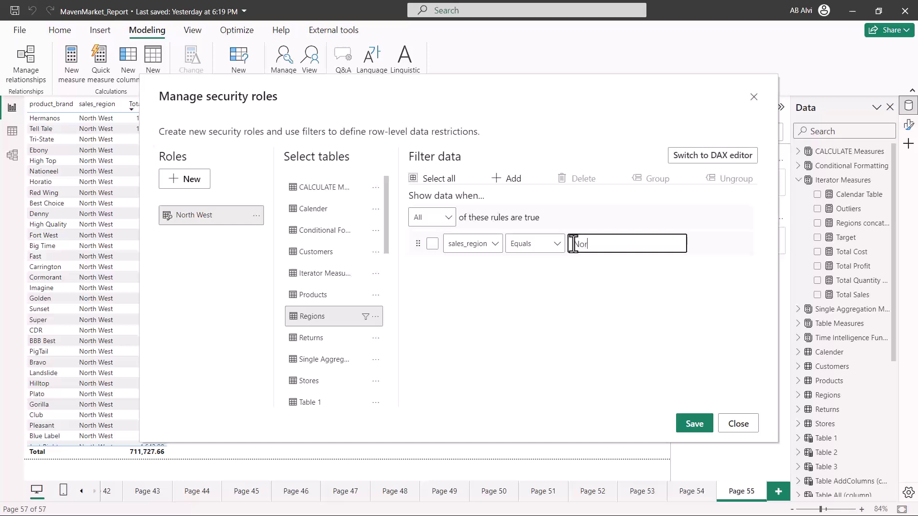
text(th West)
drag(405, 199, 757, 264)
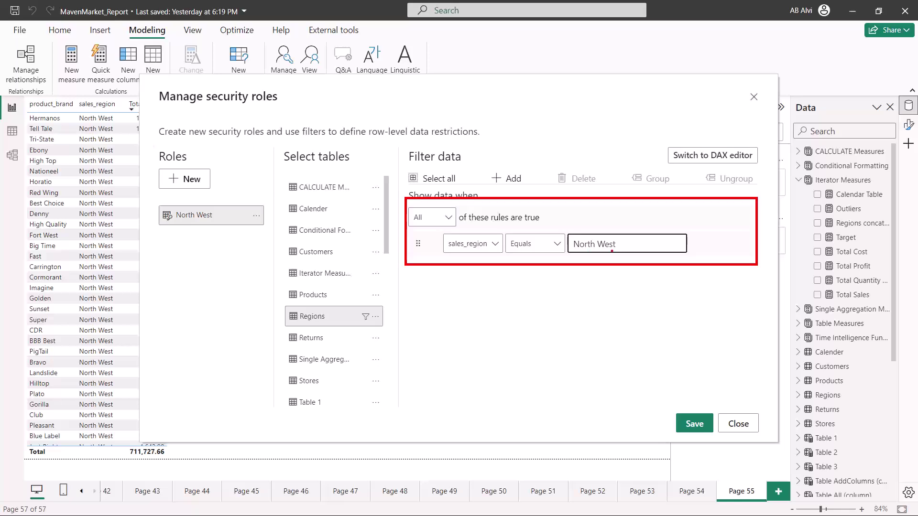
key(Escape)
click(694, 424)
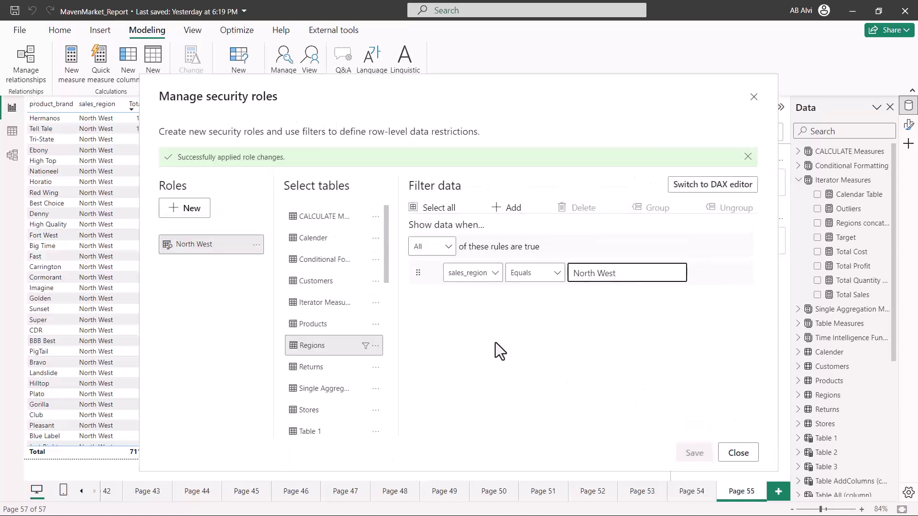
drag(151, 144, 324, 172)
key(Escape)
drag(406, 230, 762, 302)
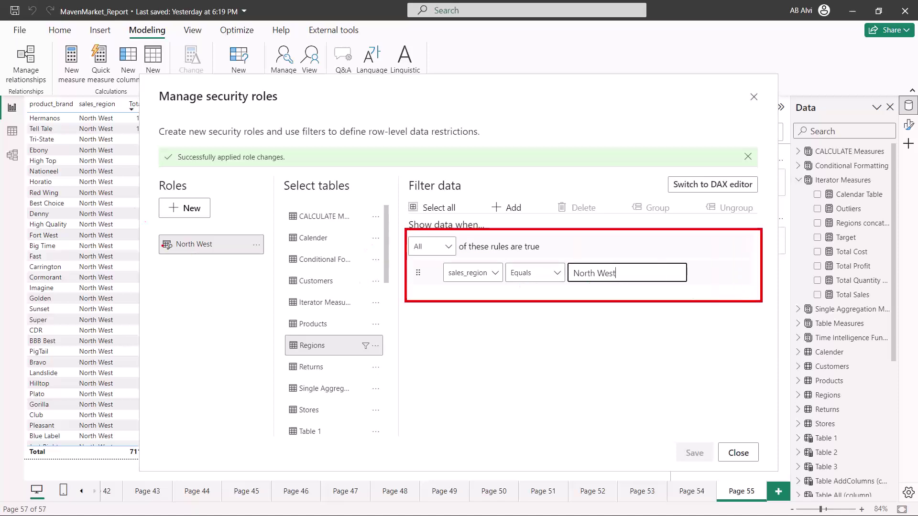
drag(150, 227, 277, 261)
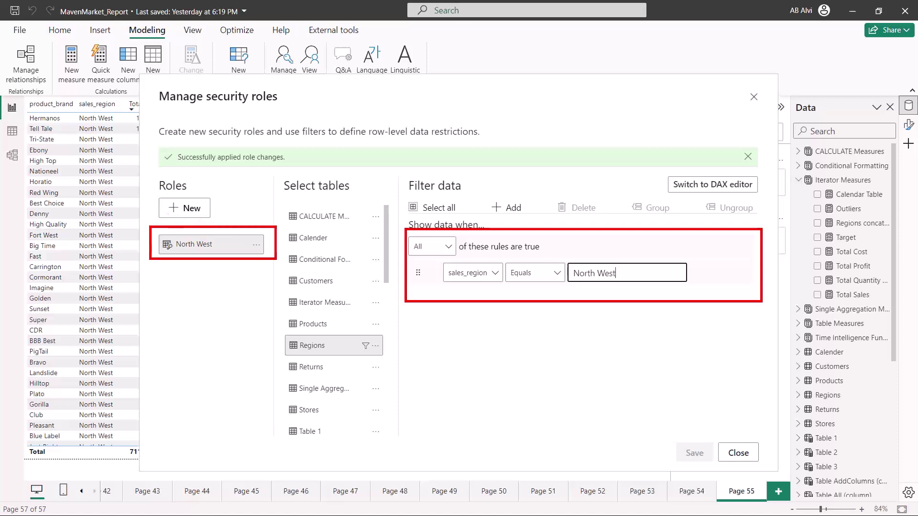
key(Escape)
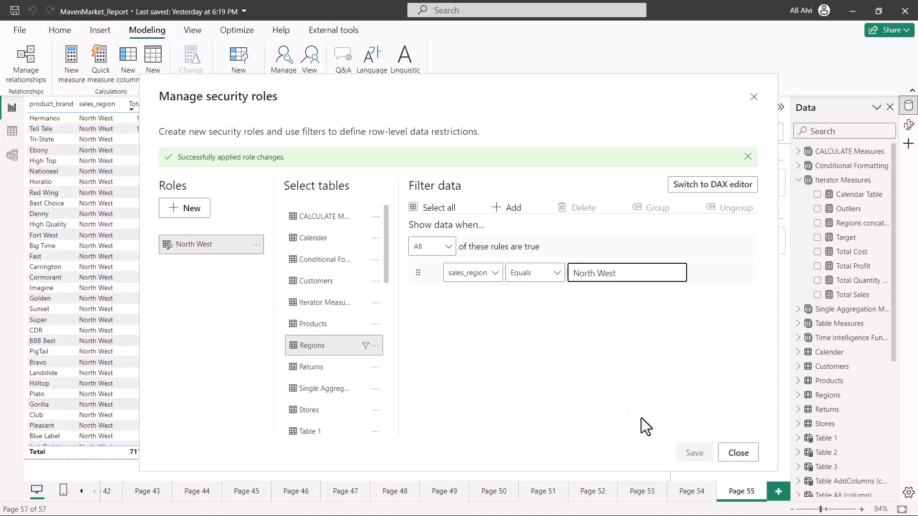
Close the security roles dialog, view the report as the North West role and check the sales regions in the table.
click(738, 453)
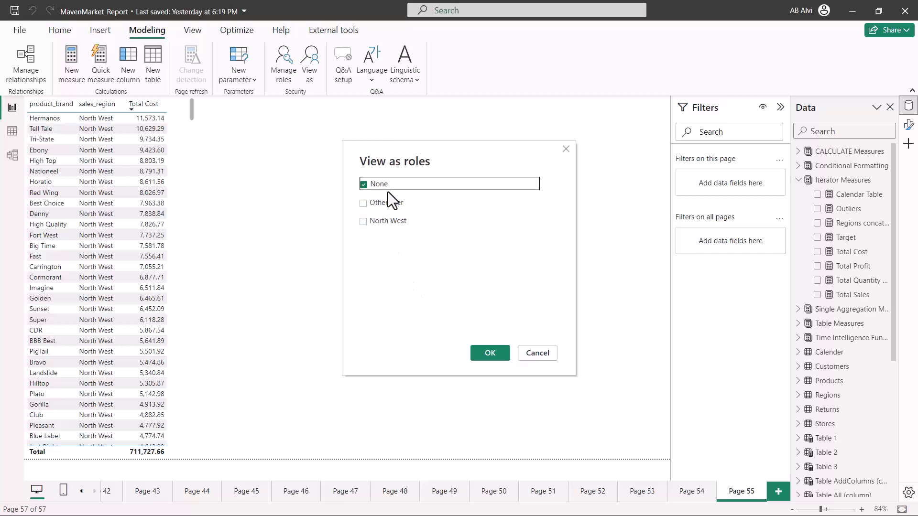
click(363, 221)
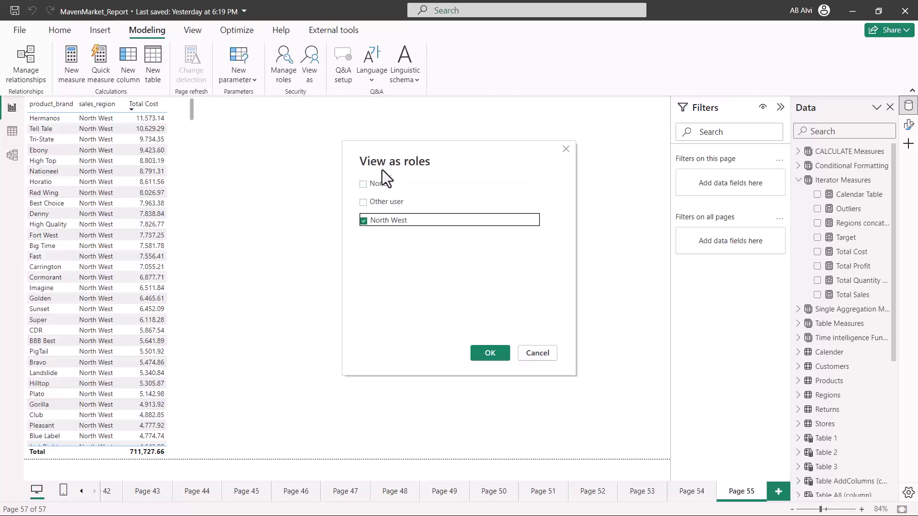
click(483, 352)
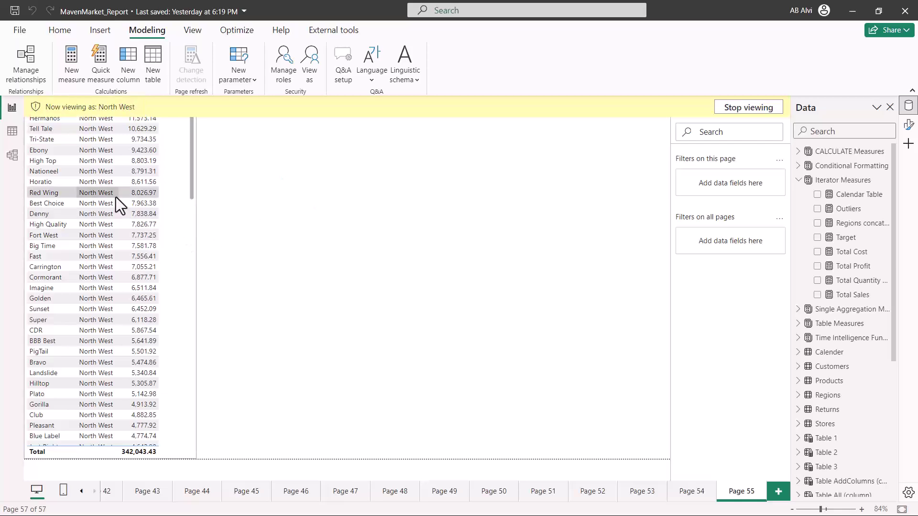
scroll(116, 197, down, 5)
scroll(115, 240, down, 12)
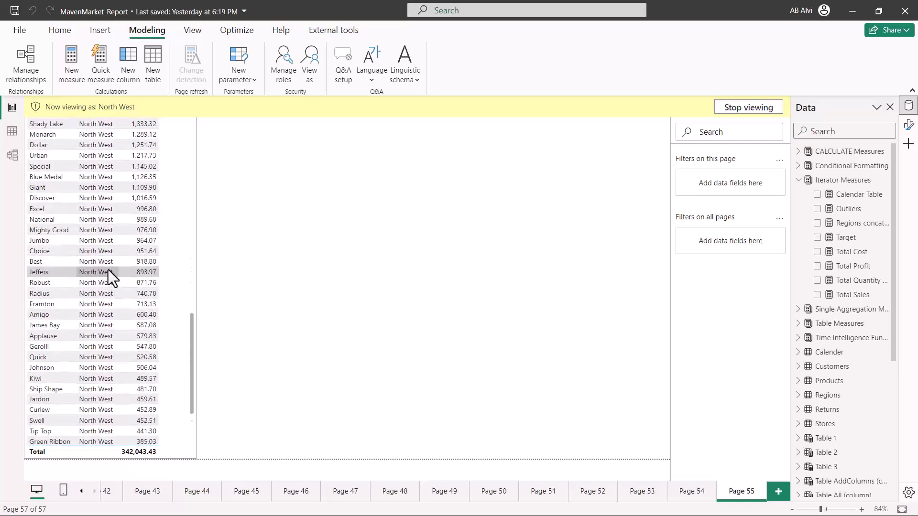
scroll(108, 269, up, 17)
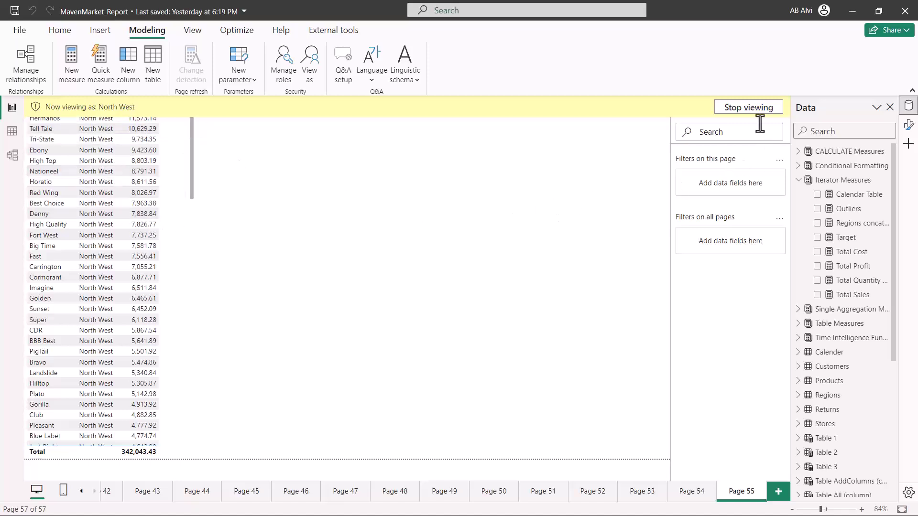
Stop viewing the report as the North West role and look through the unrestricted table again.
click(743, 108)
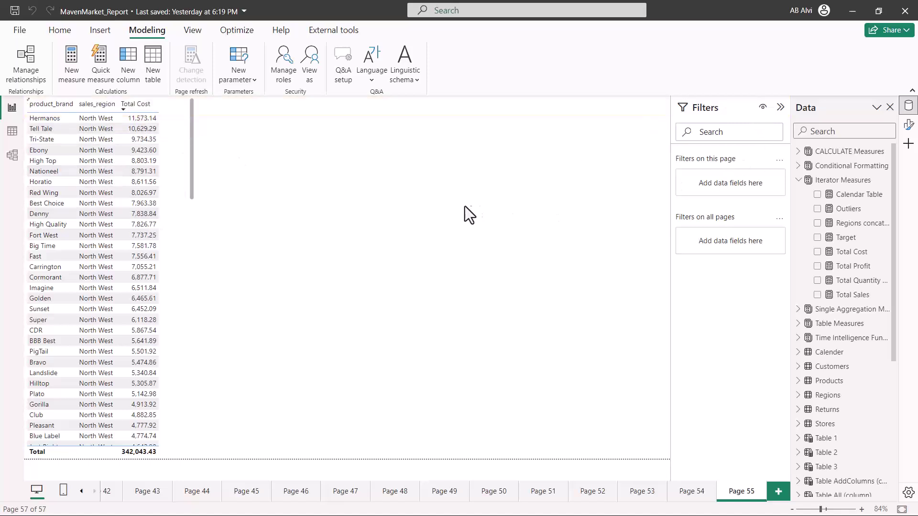
scroll(128, 179, down, 10)
scroll(128, 179, up, 10)
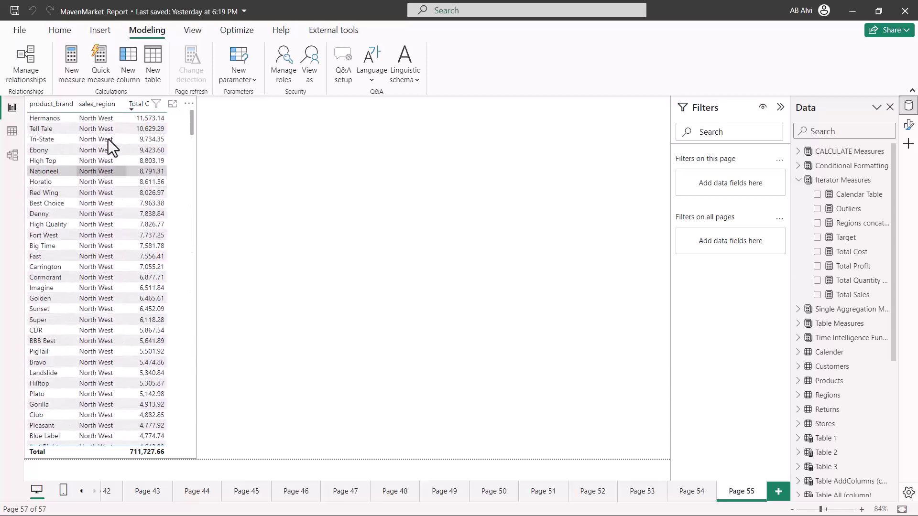